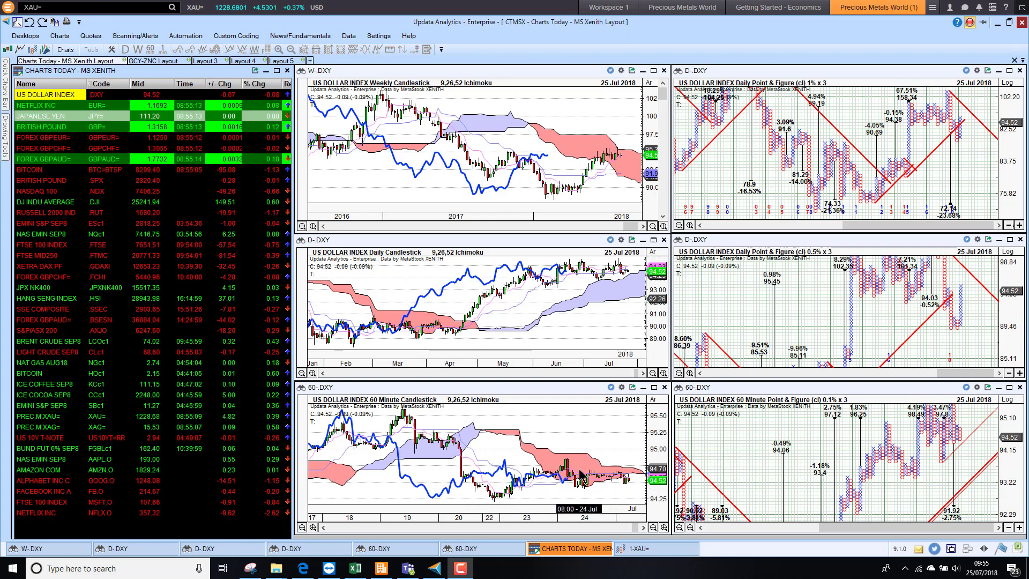
Page the linked charts through EUR, JPY, GBP, GBPEUR, GBPCHF and GBPAUD to Bitcoin.
left_click(39, 103)
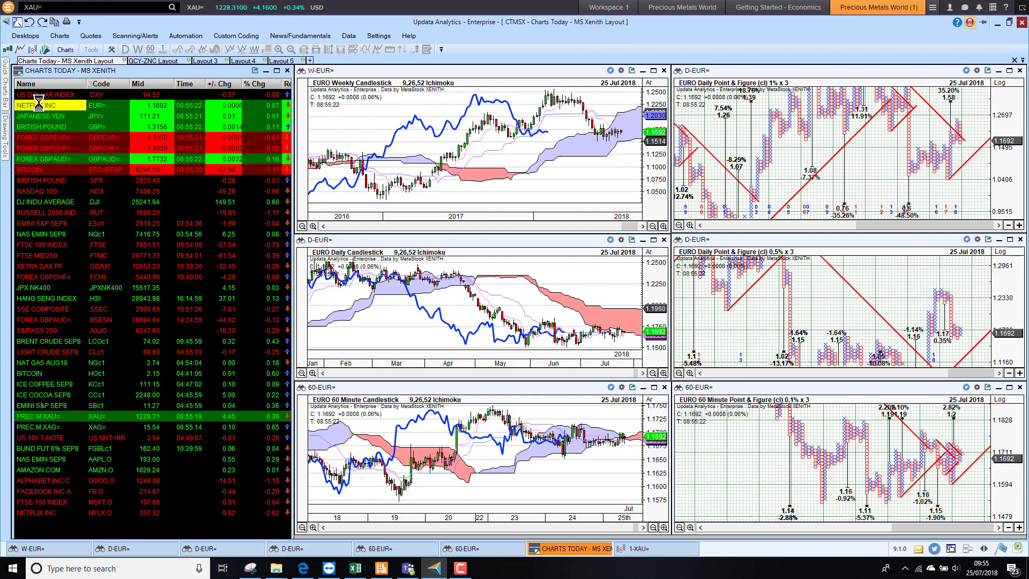
key("Down")
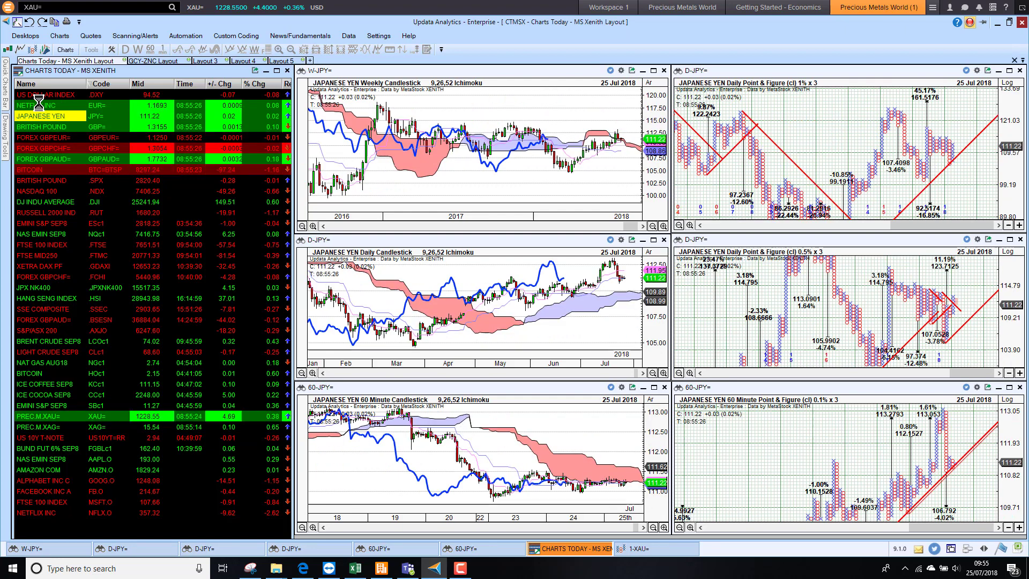
key("Down")
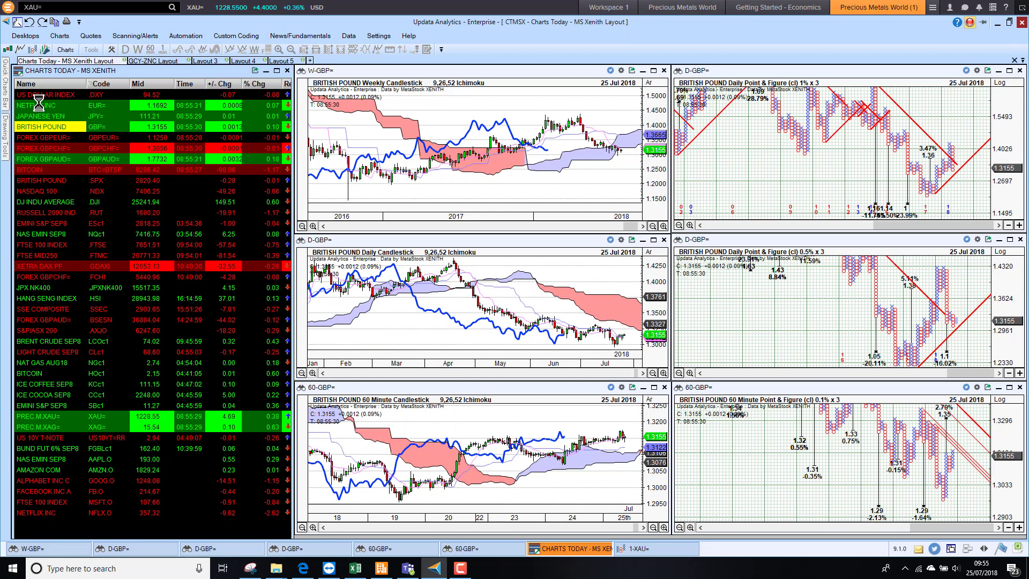
key("Down")
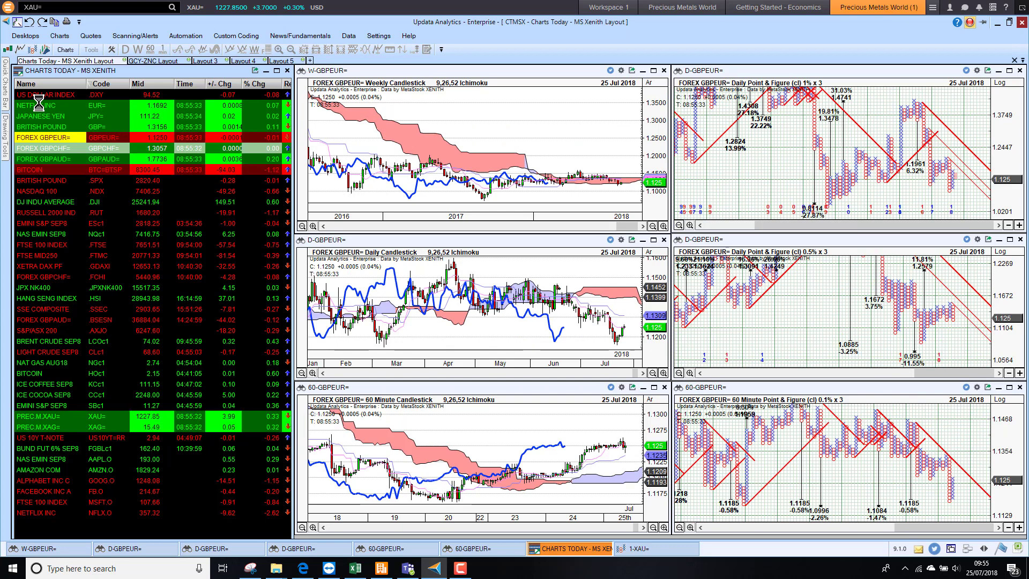
key("Down")
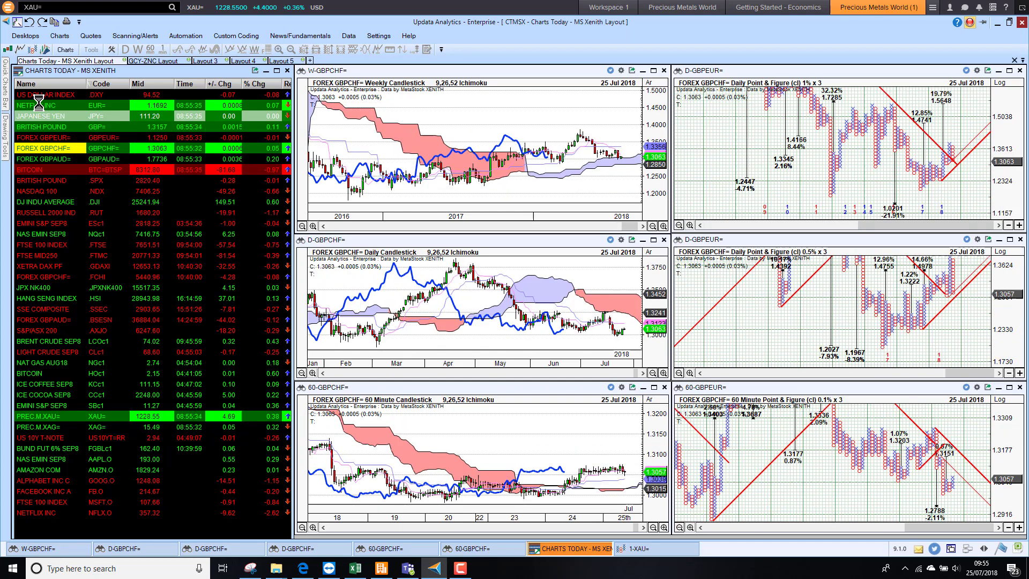
key("Down")
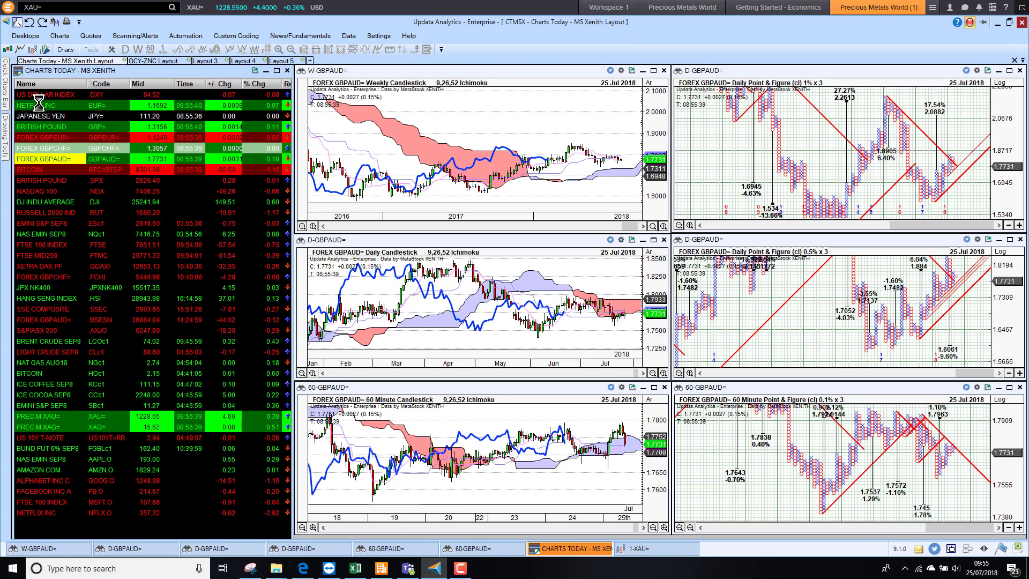
key("Down")
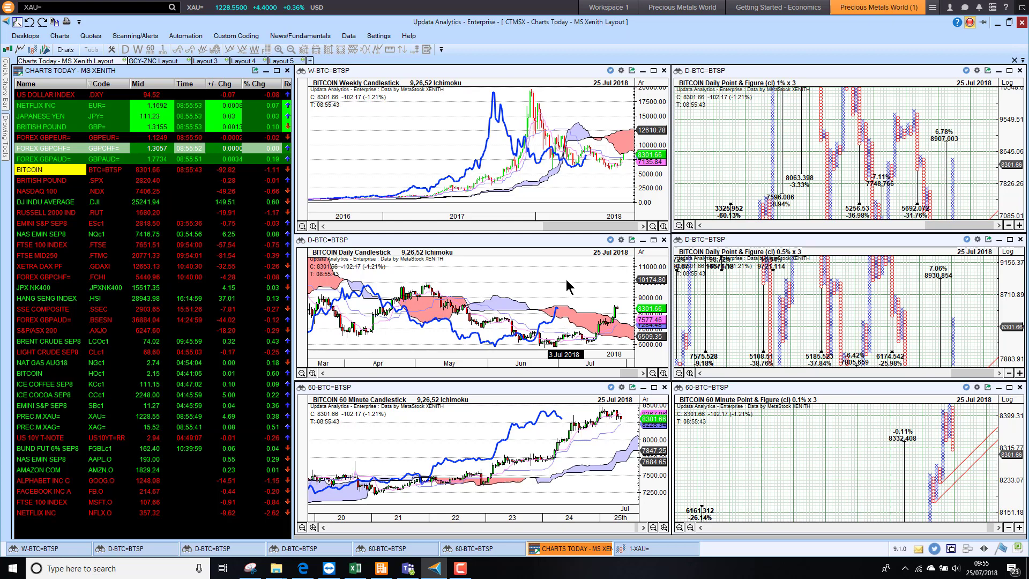
Page the charts through S&P 500, NASDAQ 100, Dow Jones and Russell 2000 to EMINI S&P SEP8.
key("Down")
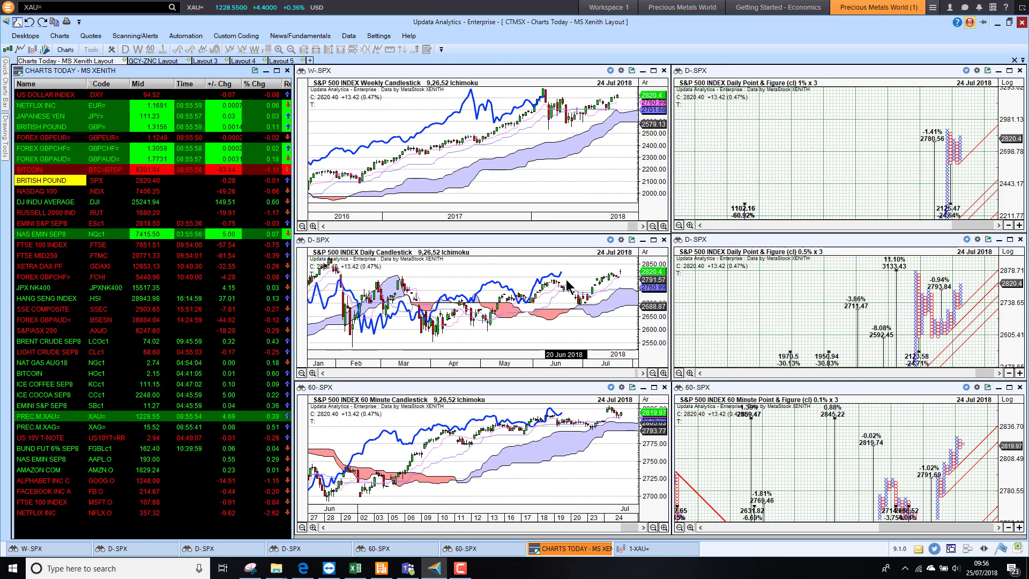
key("Down")
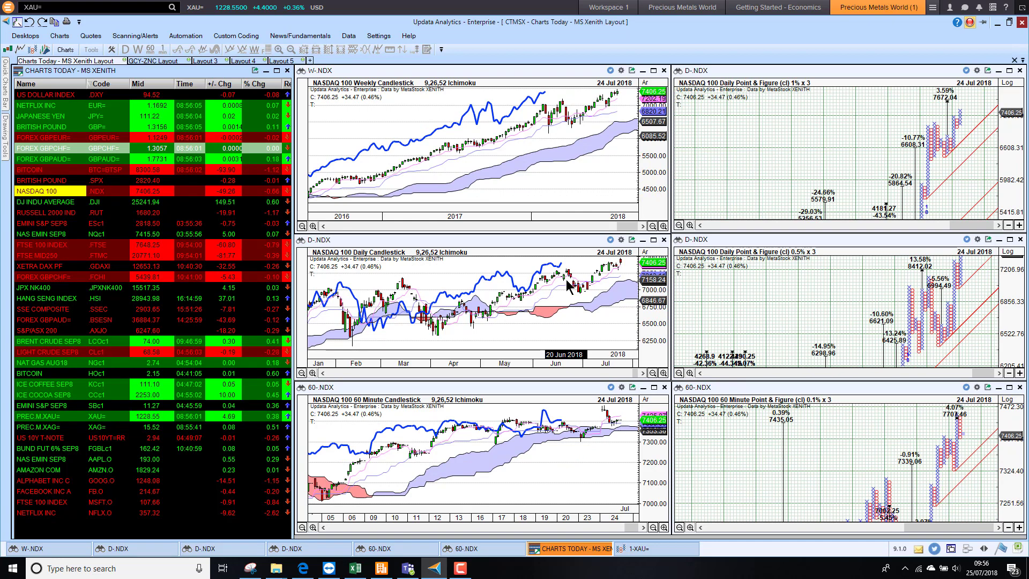
key("Down")
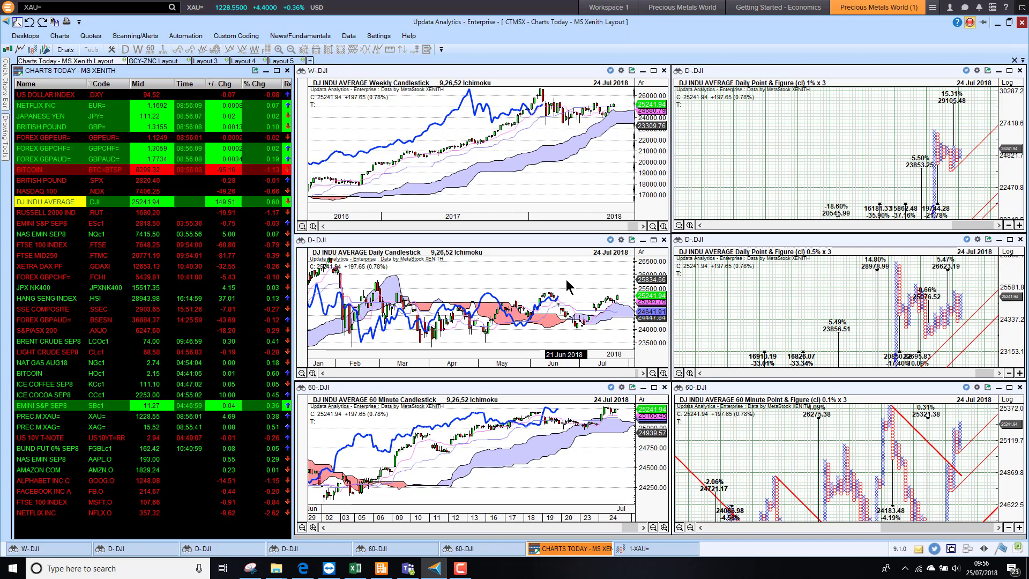
key("Down")
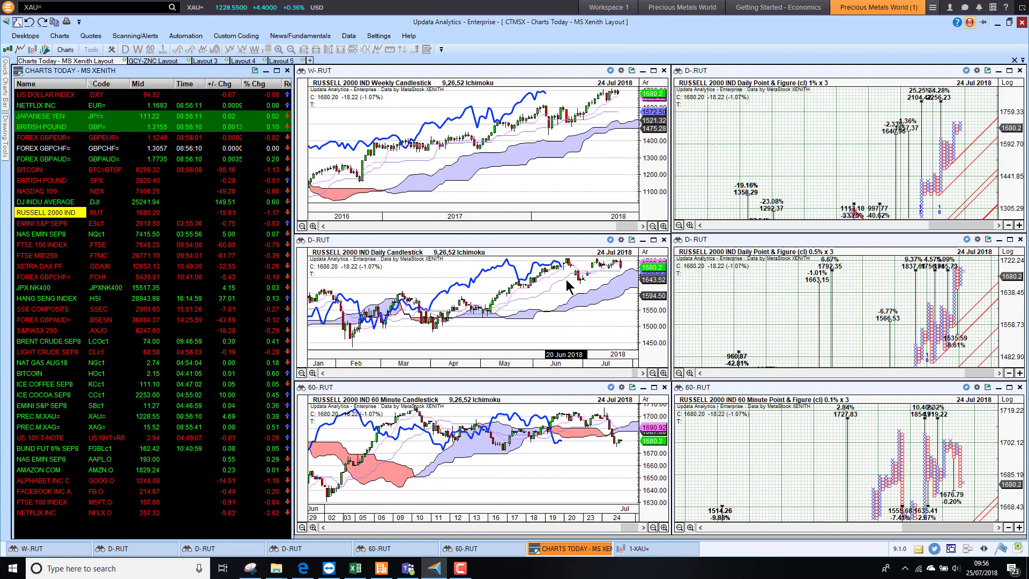
key("Down")
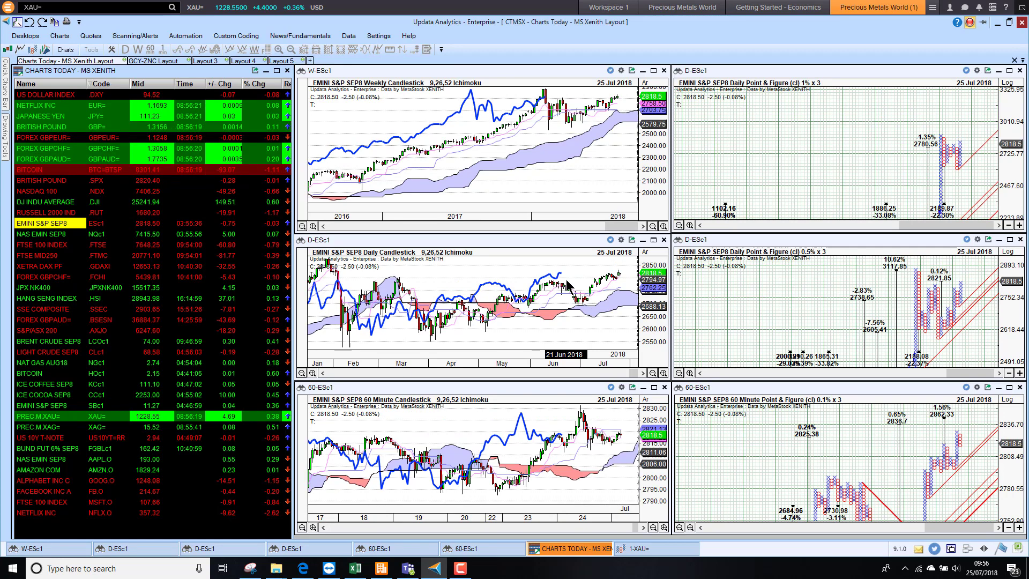
Page the charts through NASDAQ E-mini, FTSE 100, FTSE MID250 and XETRA DAX to .FCHI.
key("Down")
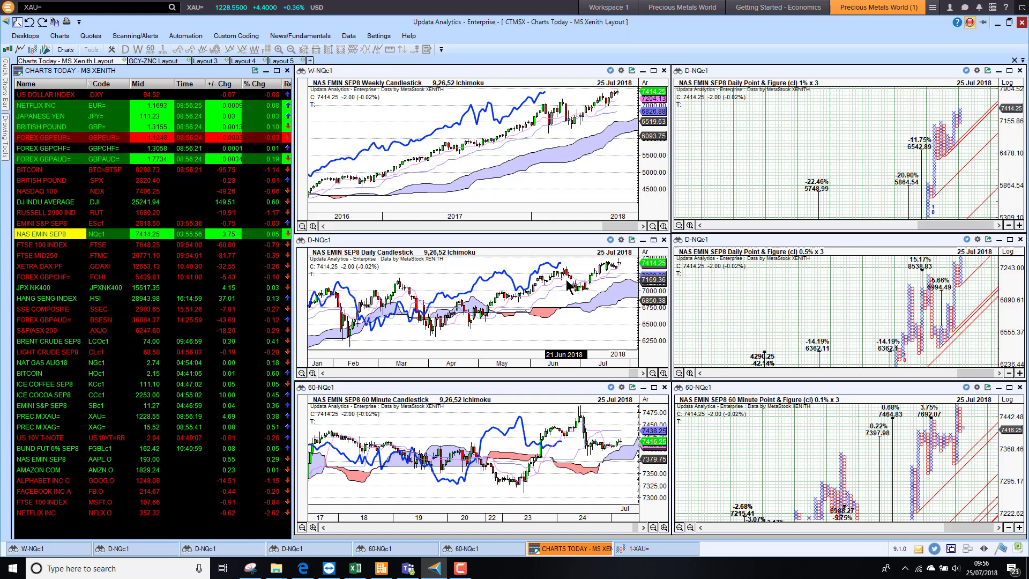
key("Down")
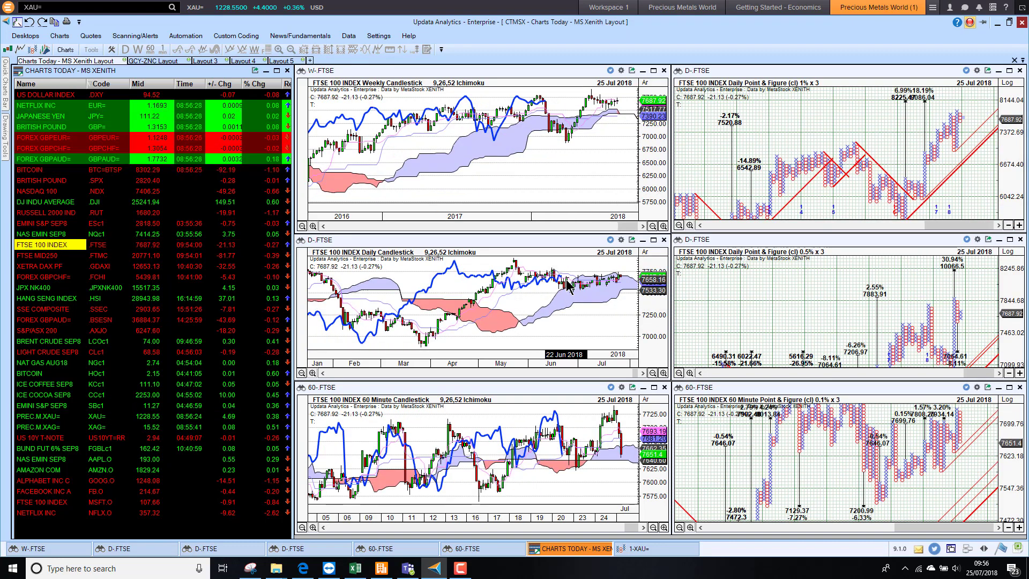
key("Down")
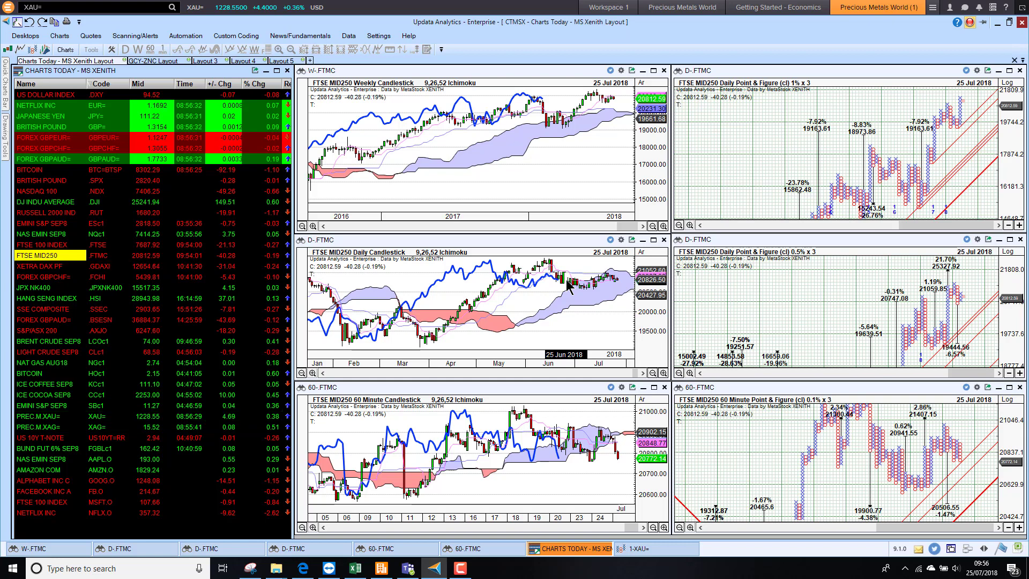
key("Down")
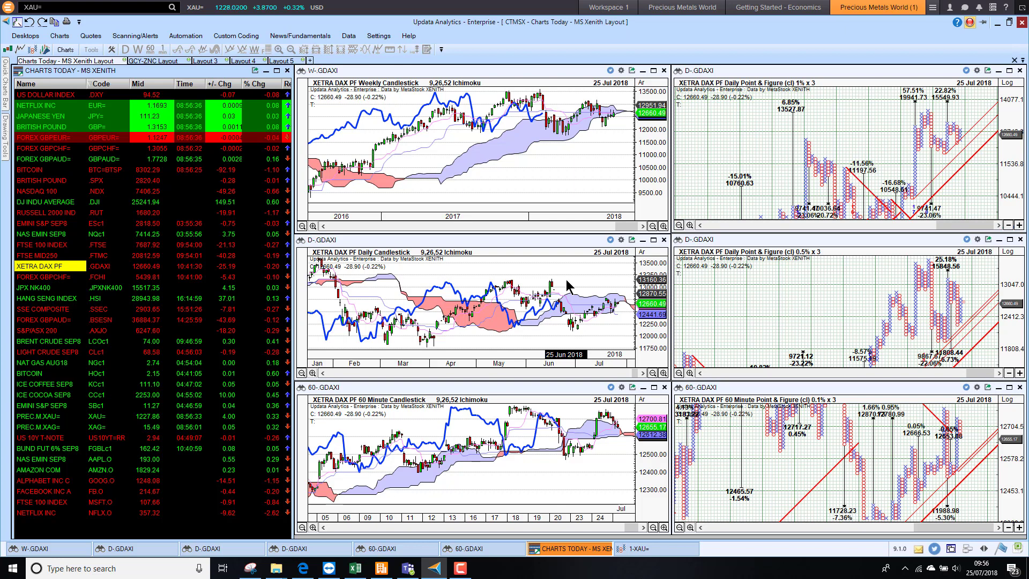
key("Down")
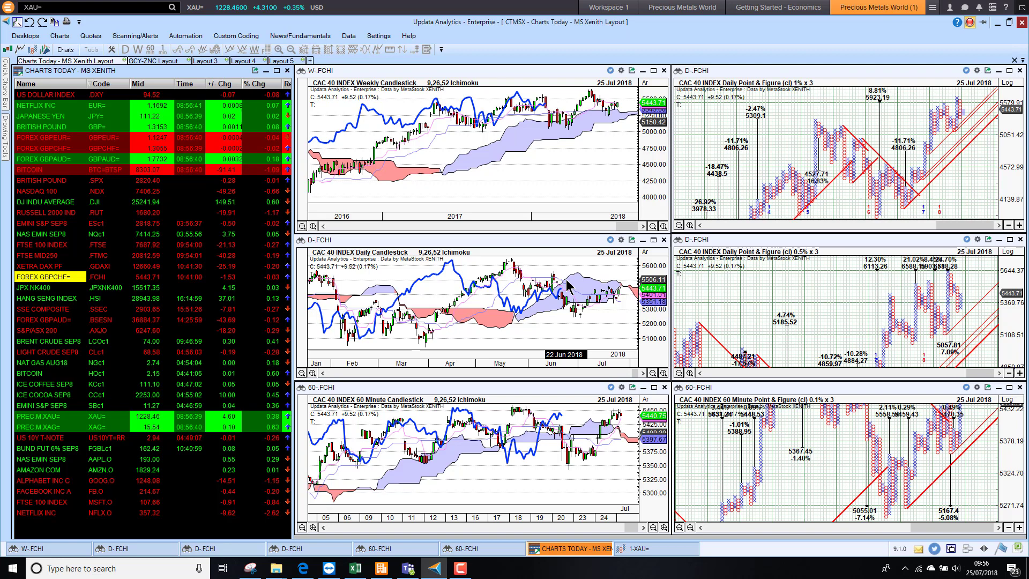
Page the charts through JPX NK400, Hang Seng, SSE Composite and S&P SENSEX to S&P/ASX 200.
key("Down")
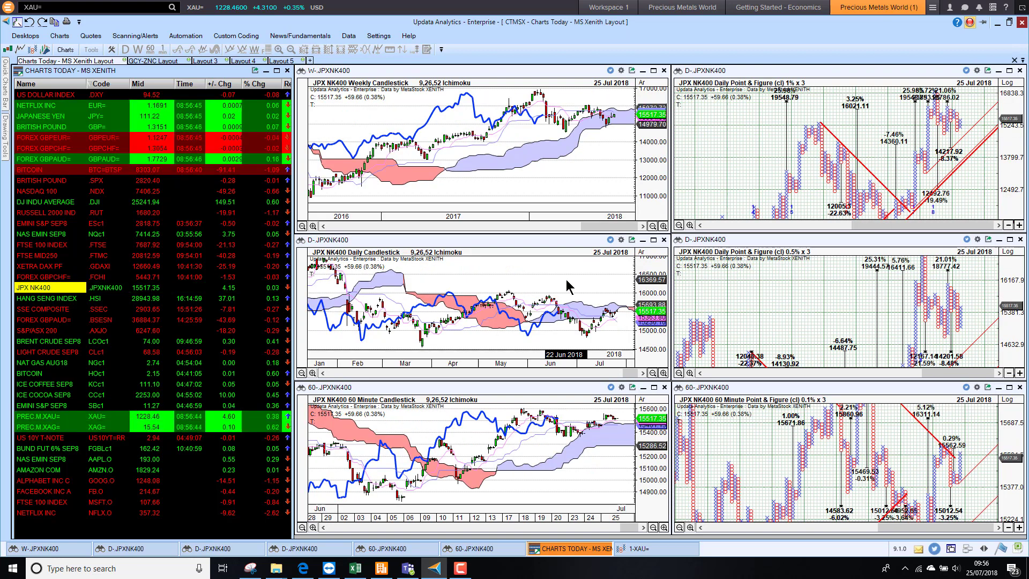
key("Down")
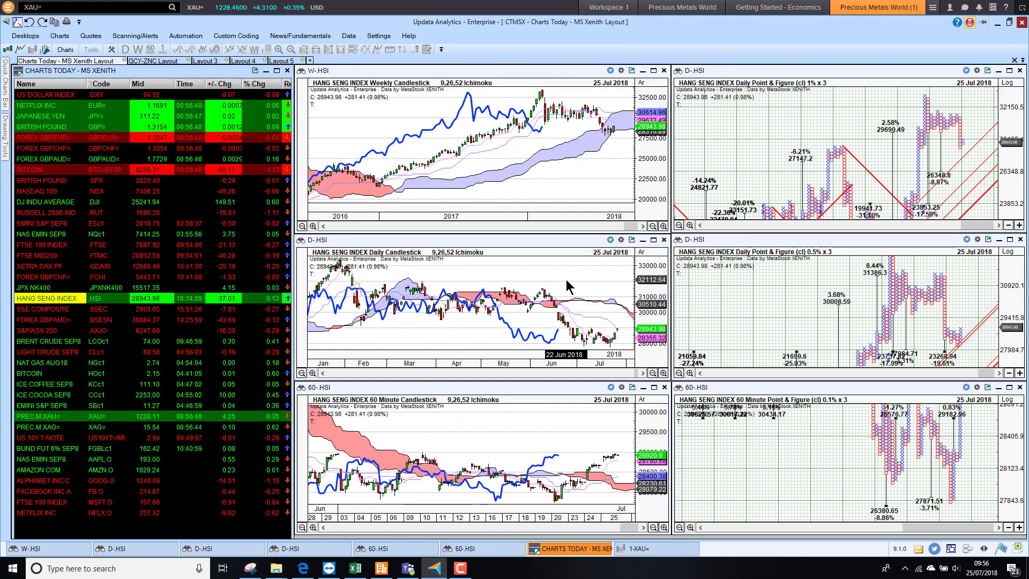
key("Down")
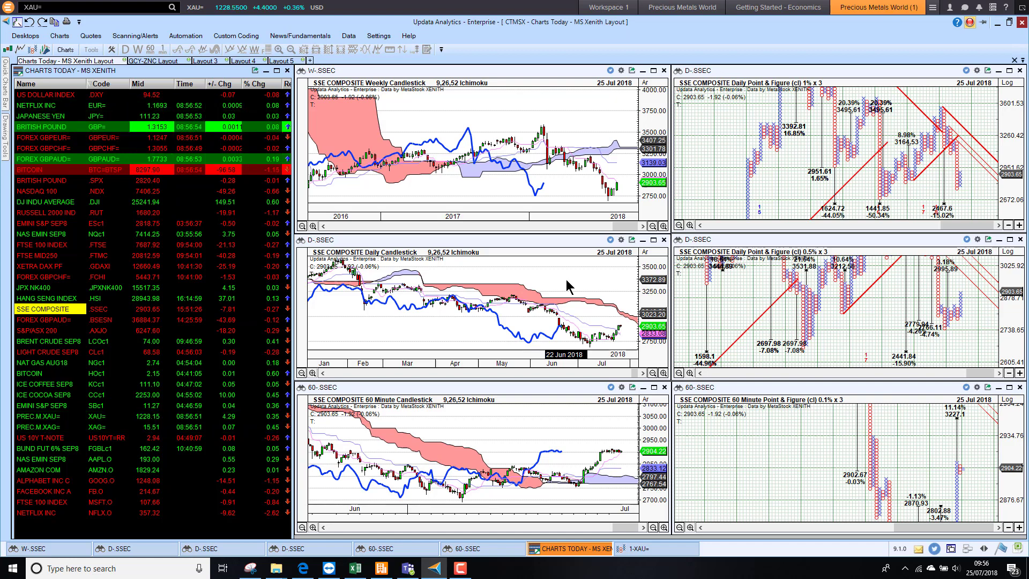
key("Down")
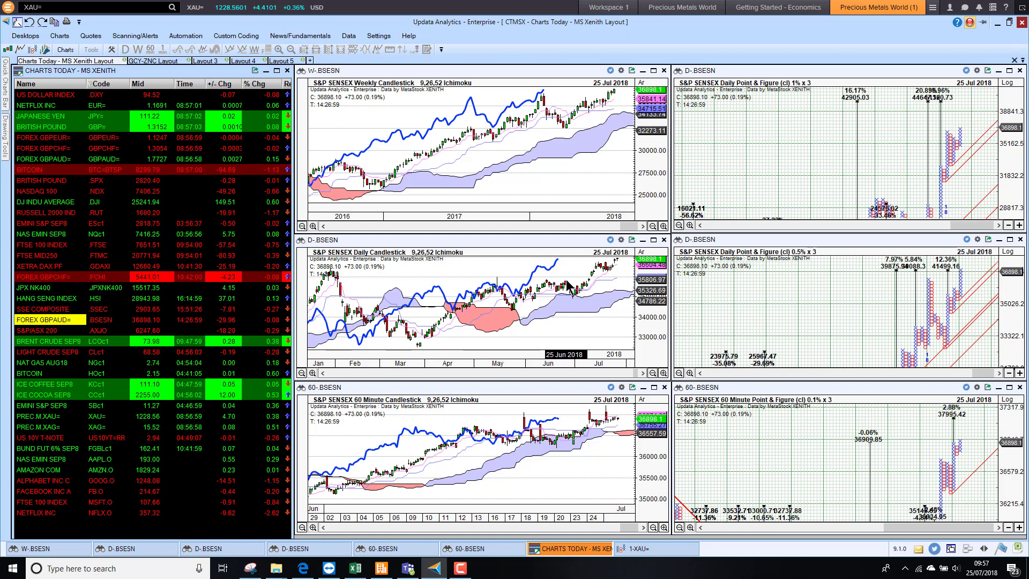
key("Down")
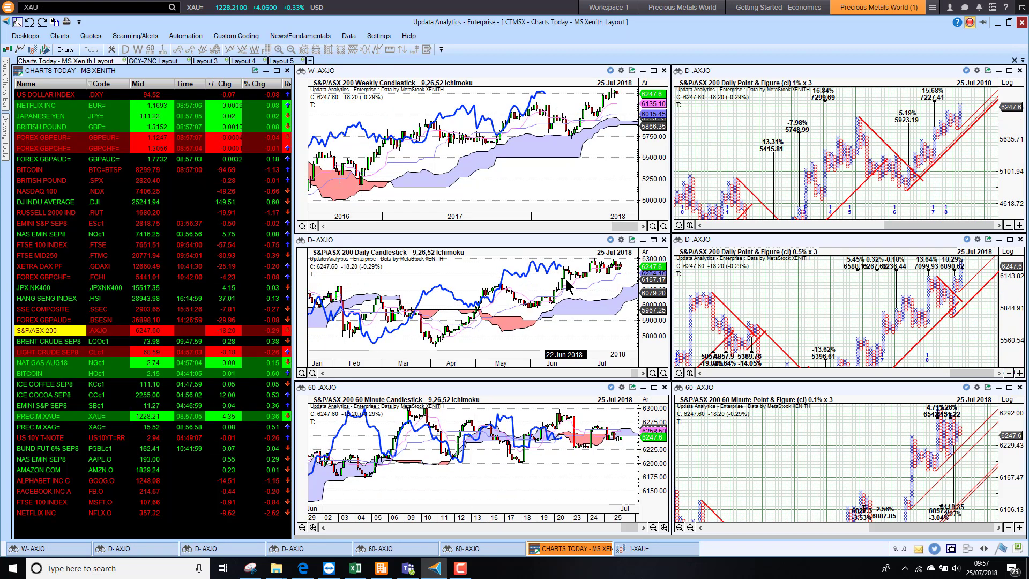
Page the charts from BRENT CRUDE SEP8 through LIGHT CRUDE SEP8 to NAT GAS AUG18.
key("Down")
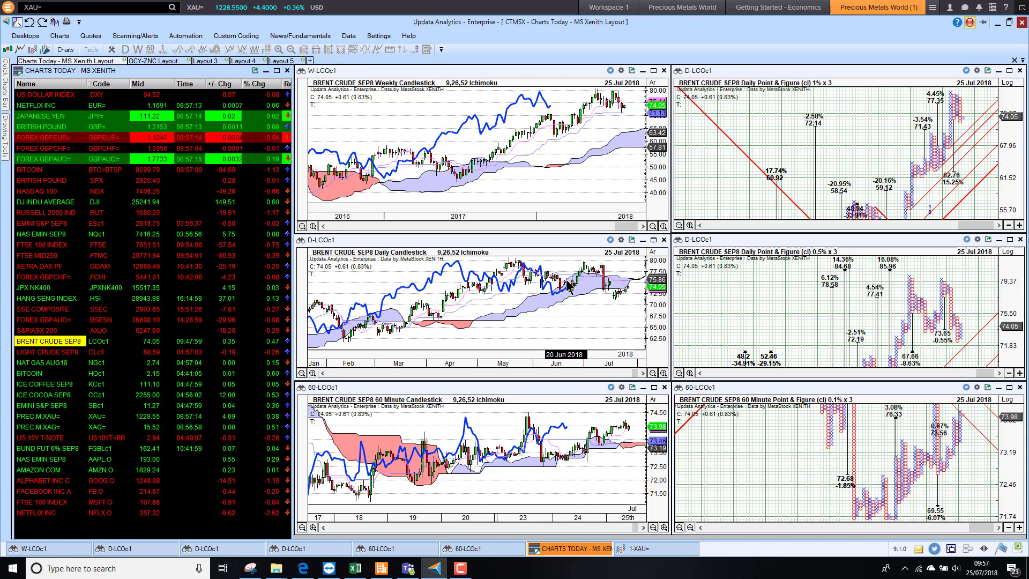
key("Down")
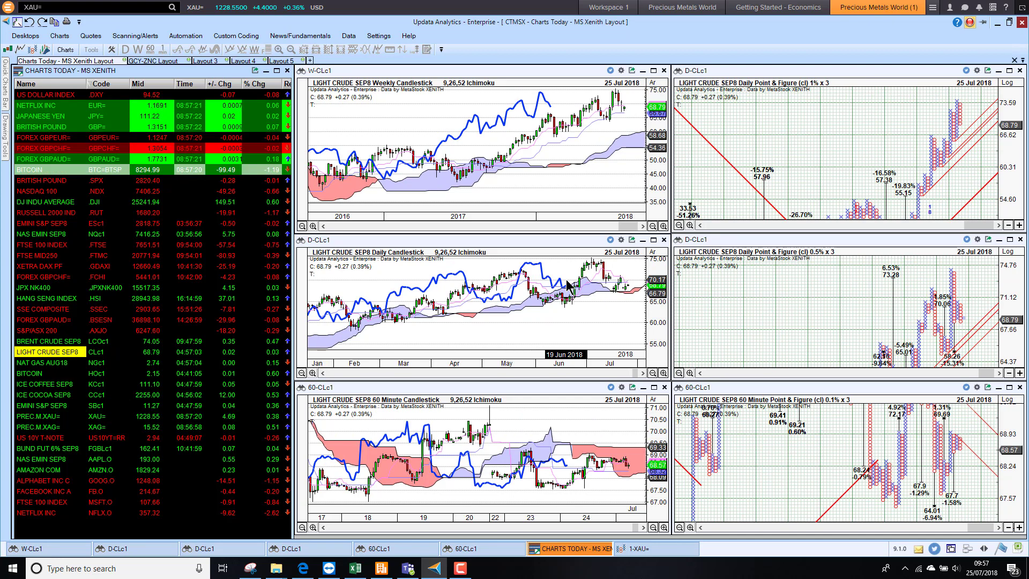
key("Down")
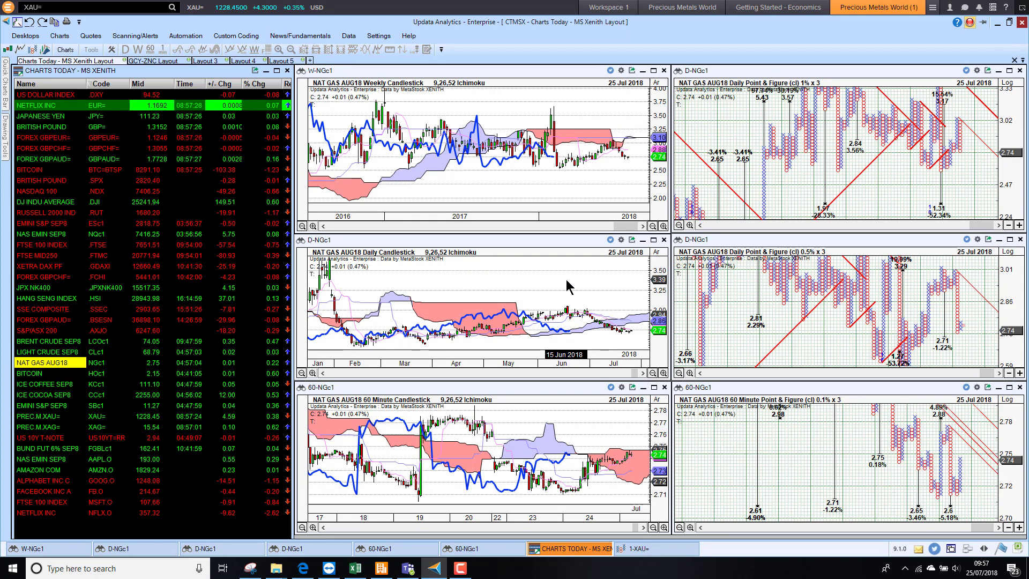
Show gold (PREC.M.XAU=) in the linked charts, then silver (PREC.M.XAG=).
left_click(42, 415)
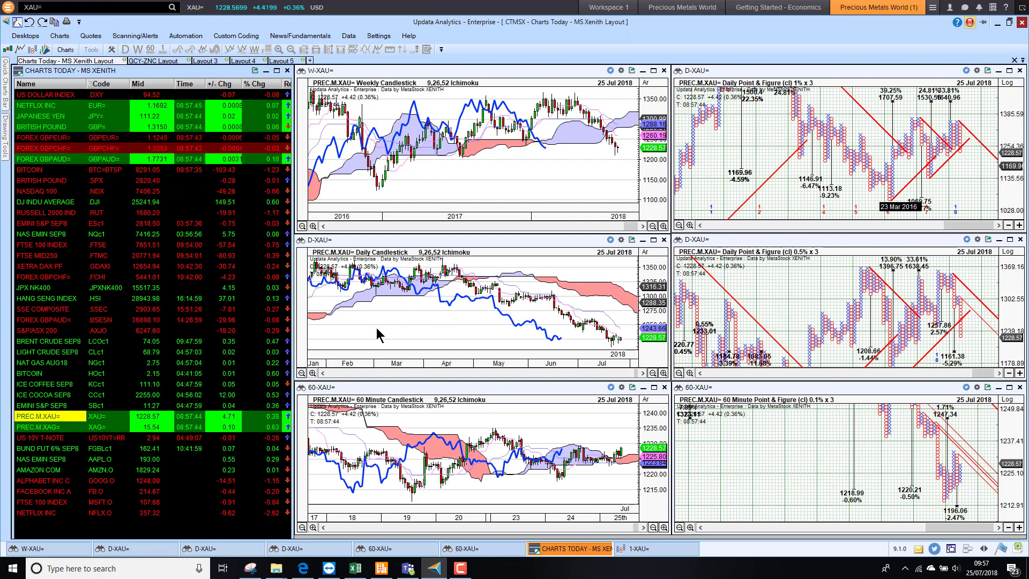
left_click(49, 429)
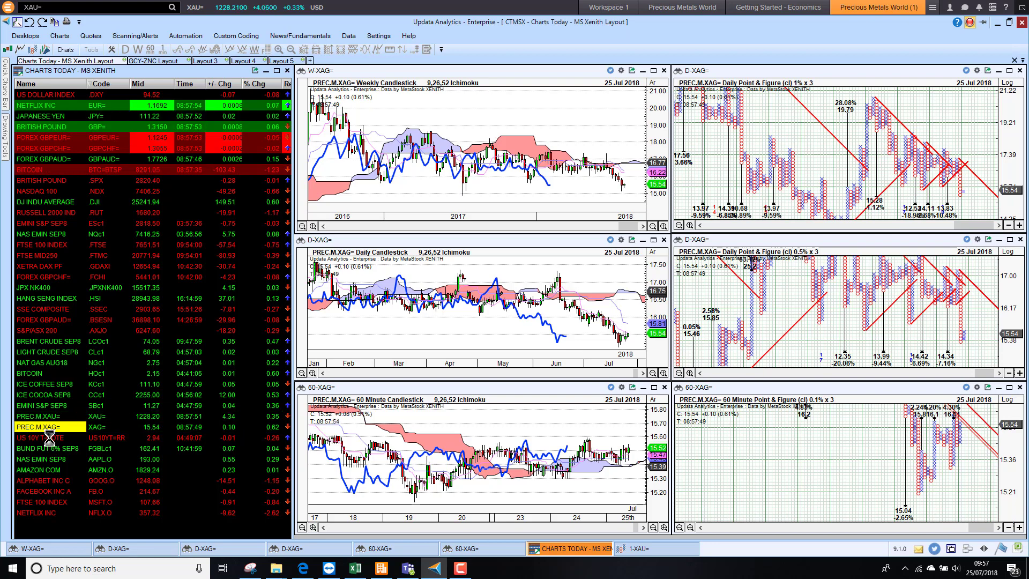
Show the US 10Y T-NOTE charts, then switch every chart to AAPL.O.
left_click(49, 438)
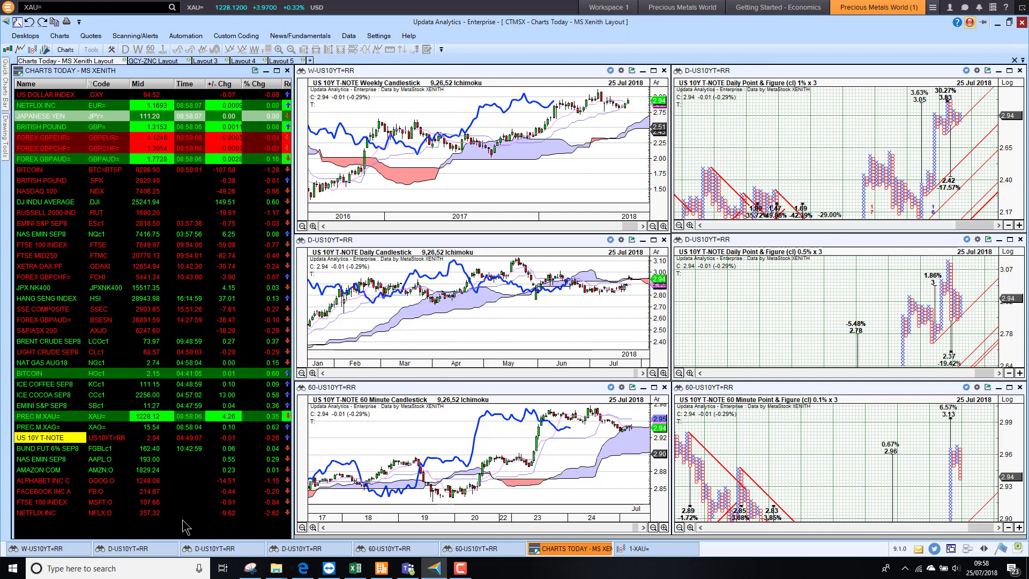
double_click(36, 459)
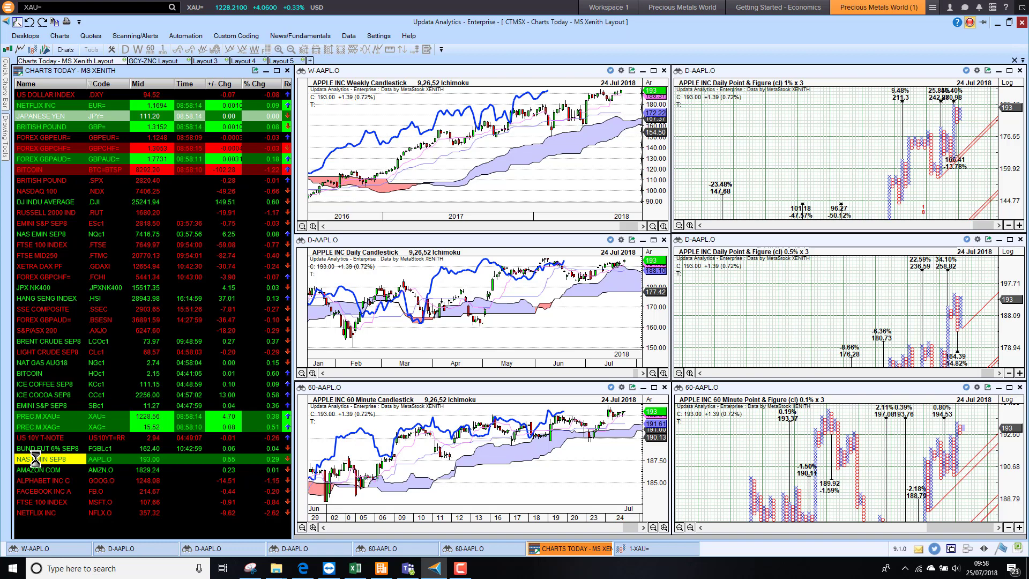
Page the charts through AMZN.O, Alphabet C, Facebook A and MSFT.O to NFLX.O.
key("Down")
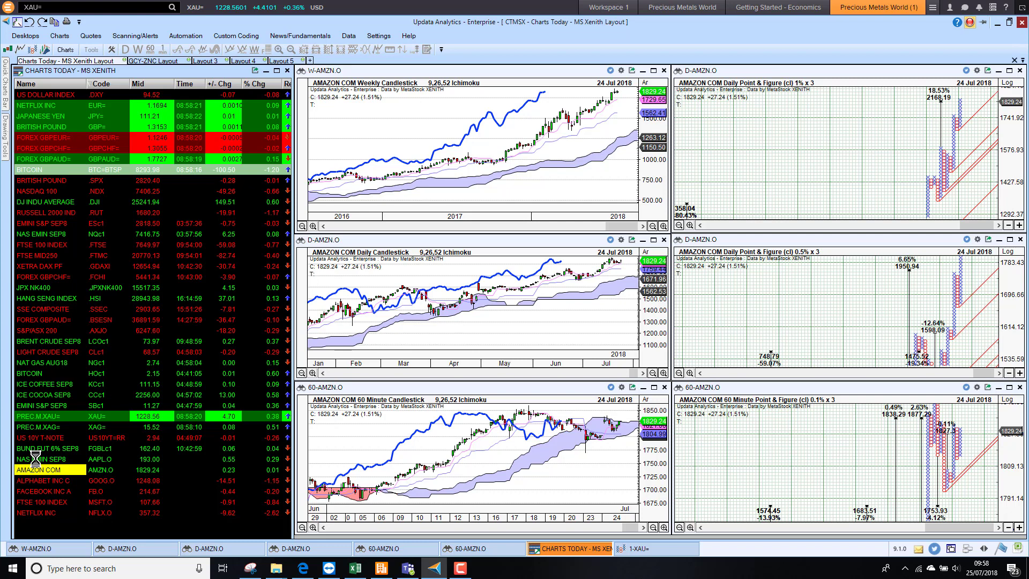
key("Down")
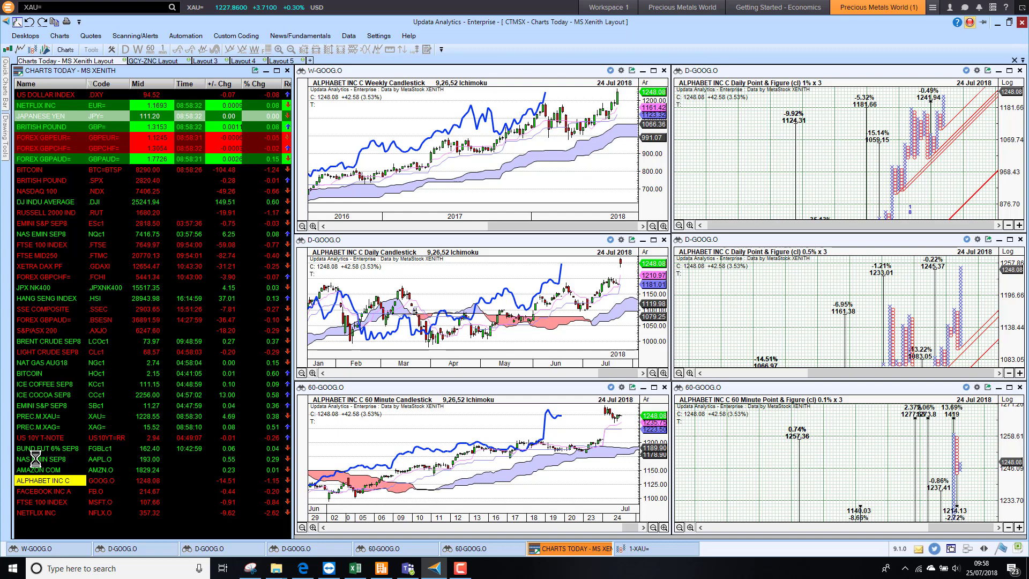
key("Down")
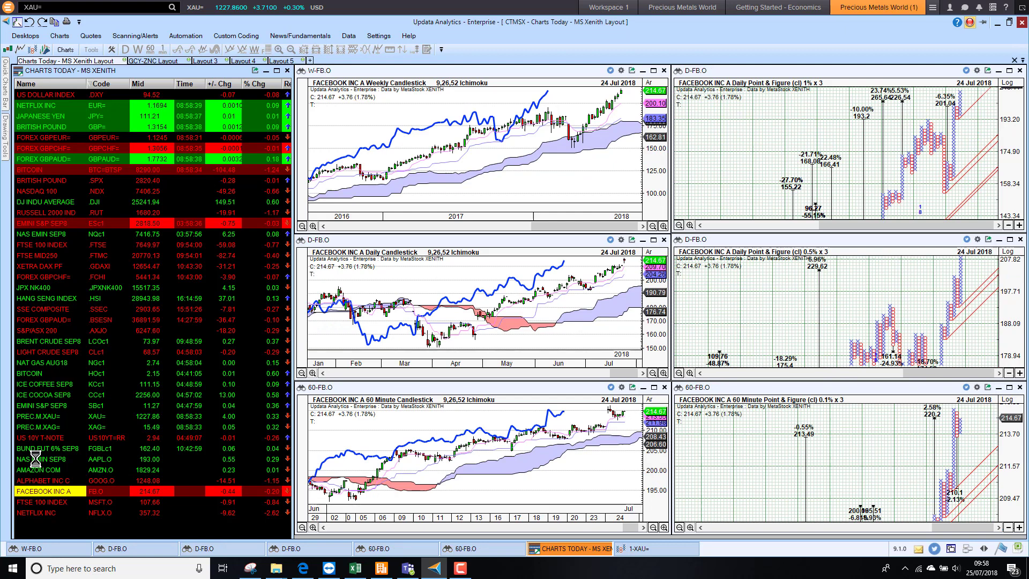
key("Down")
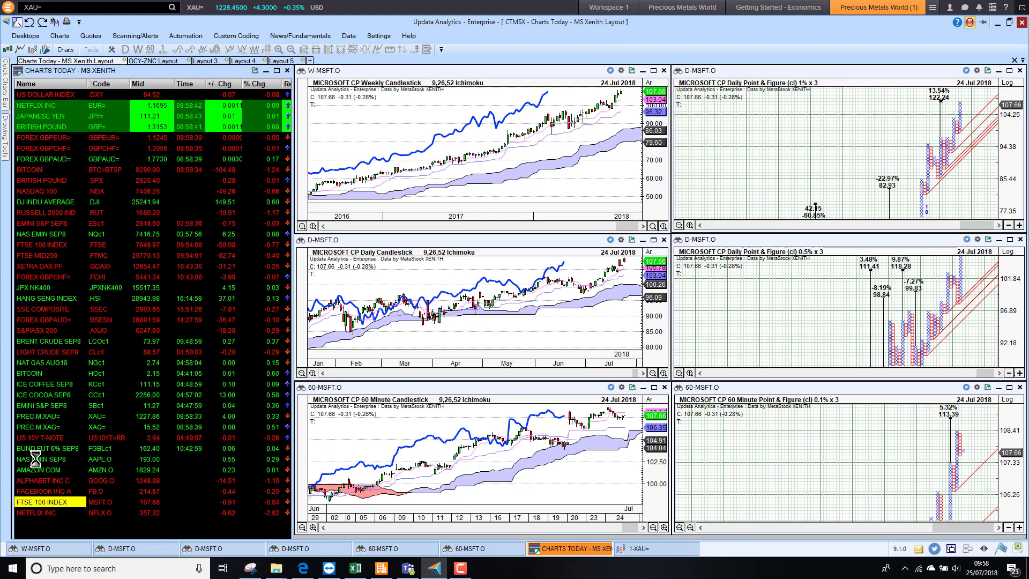
key("Down")
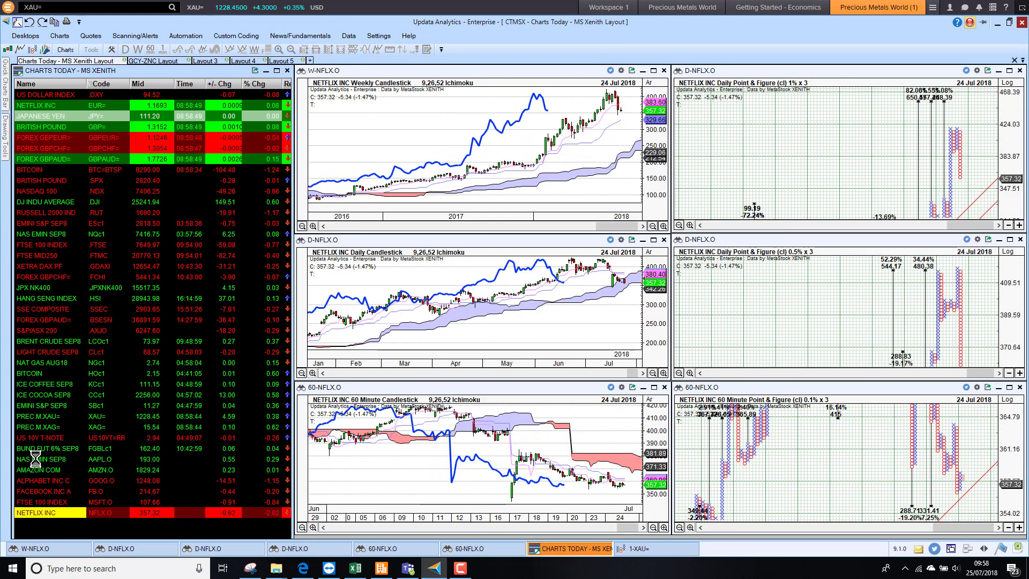